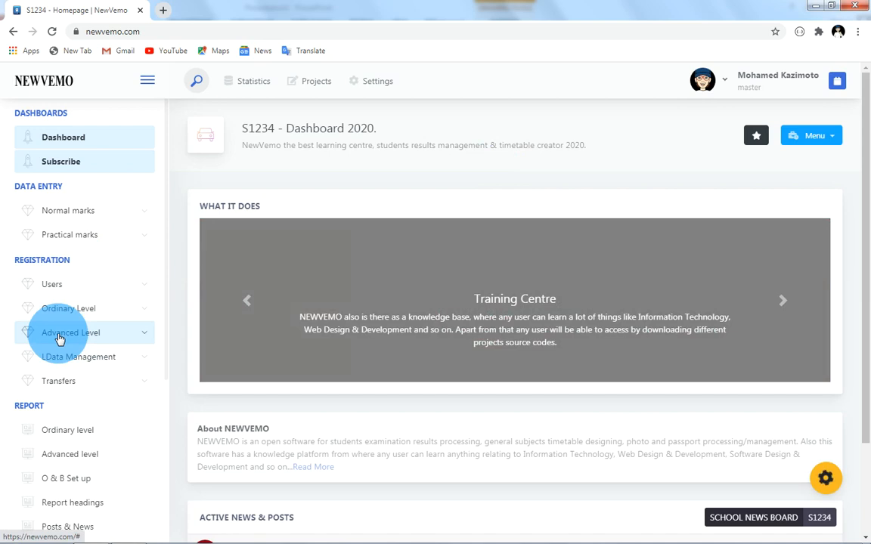
Open the Advanced Level student registration page and switch to its Sorting section
left_click(59, 334)
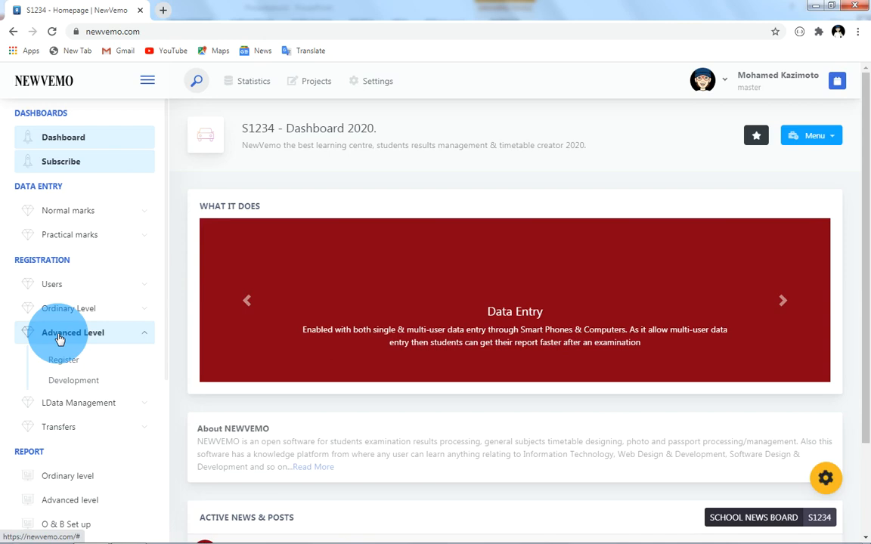
left_click(65, 362)
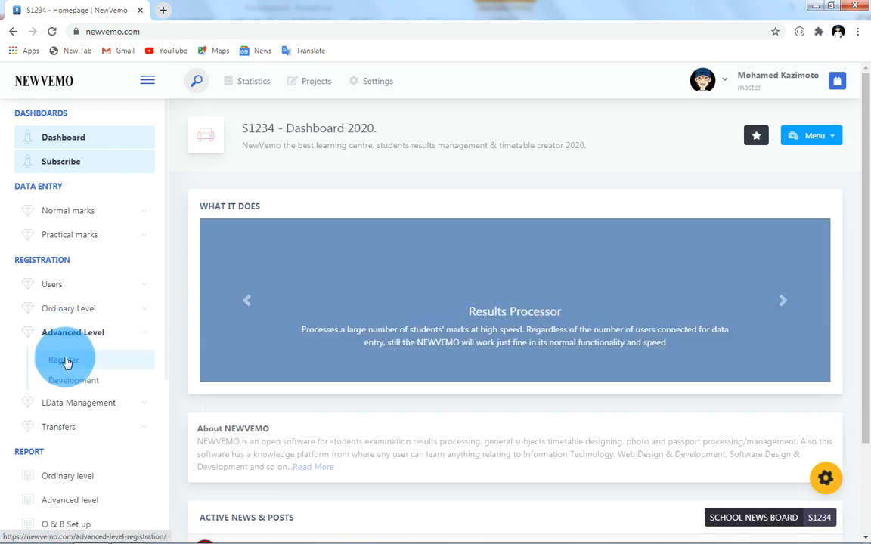
left_click(66, 363)
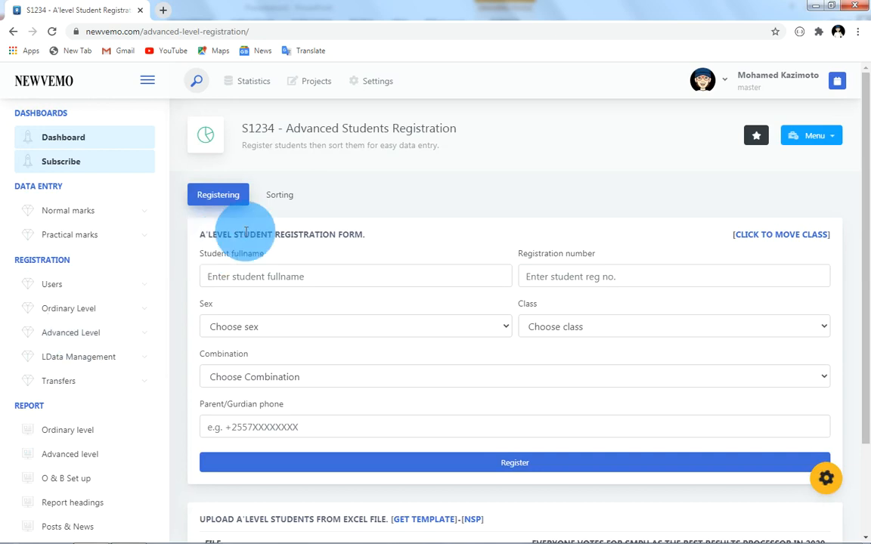
left_click(287, 204)
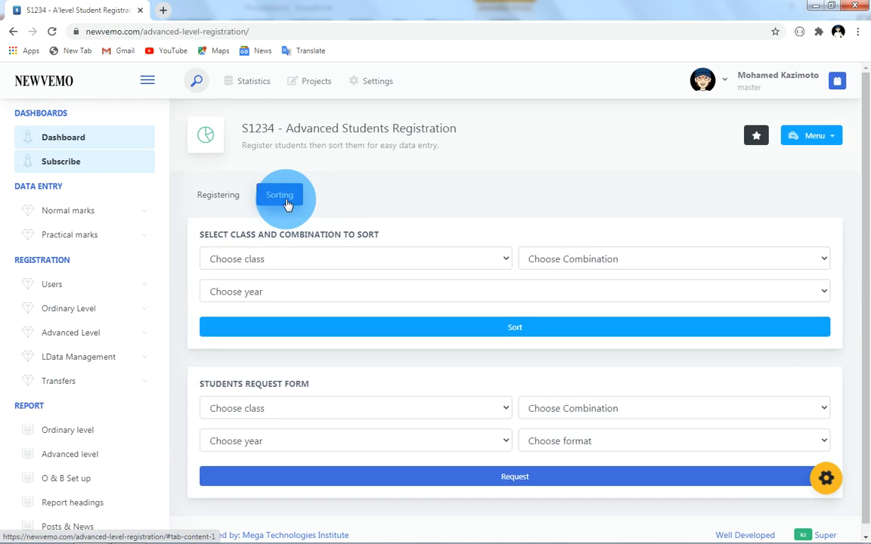
Request the Form Five PCM student list for 2020 in Web view format
left_click_drag(866, 307, 869, 461)
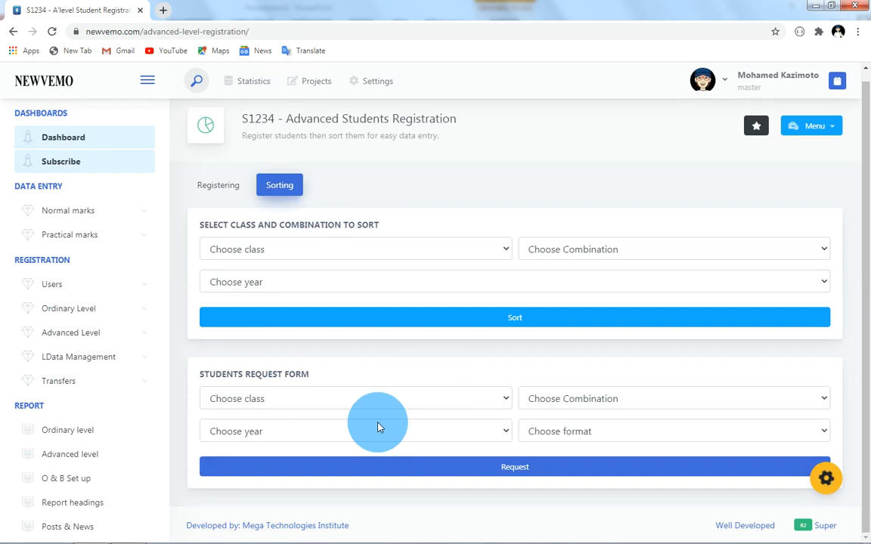
left_click(302, 403)
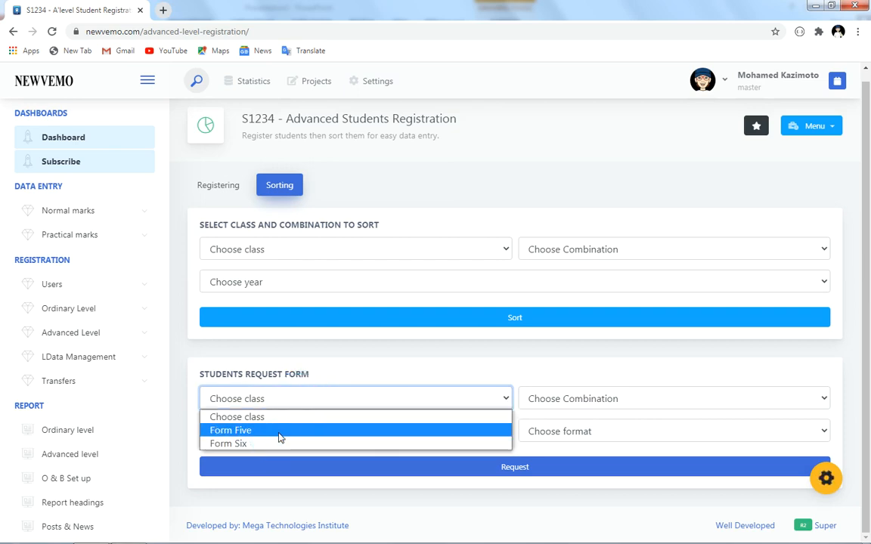
left_click(280, 430)
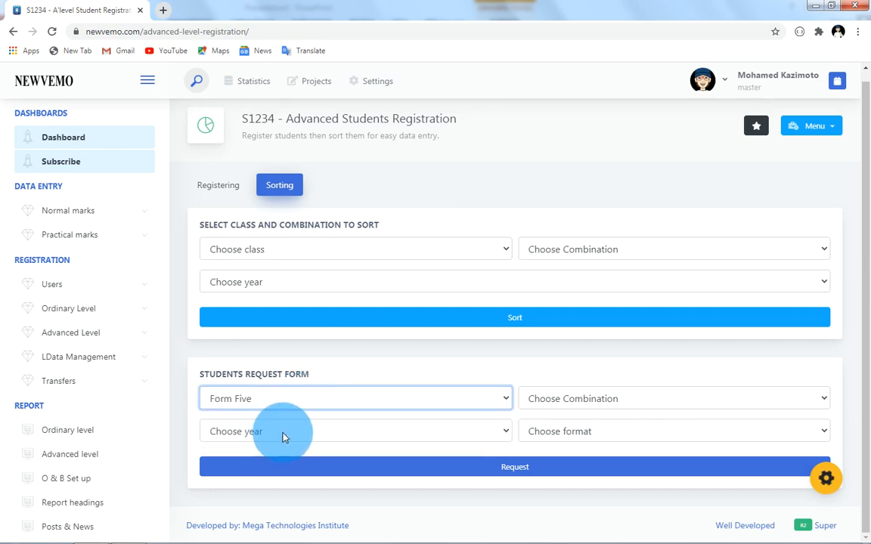
left_click(593, 399)
left_click(593, 399)
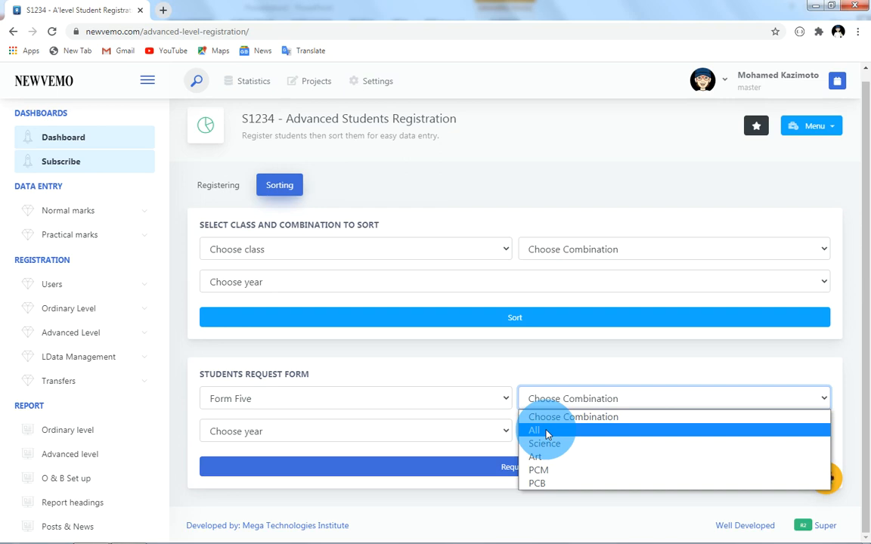
left_click(558, 470)
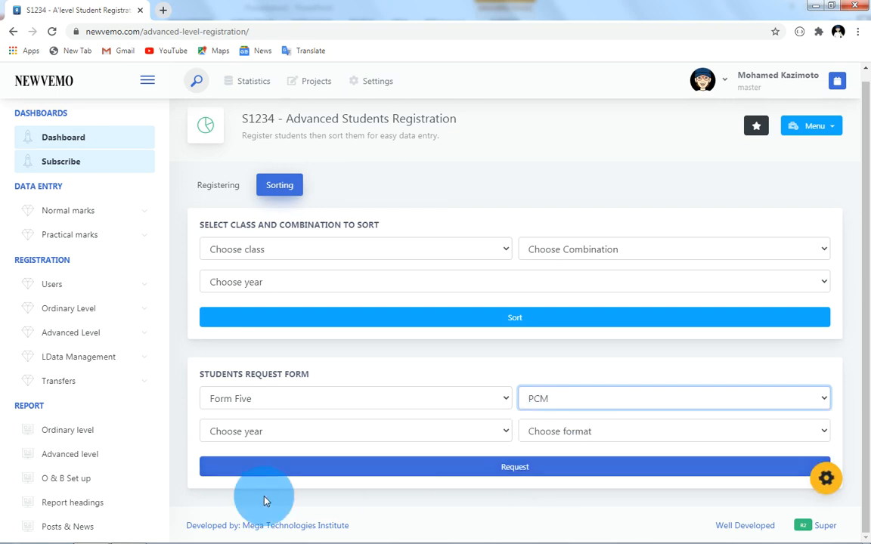
left_click(247, 432)
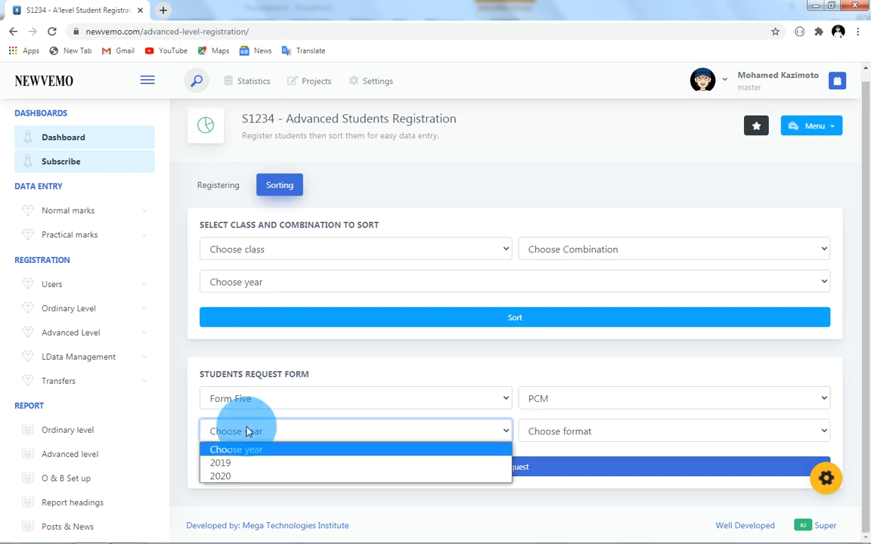
left_click(234, 477)
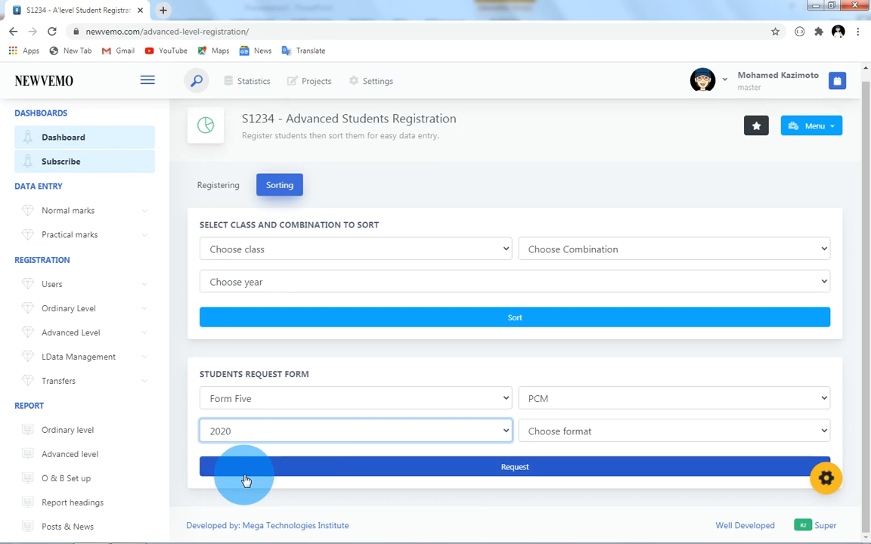
left_click(539, 439)
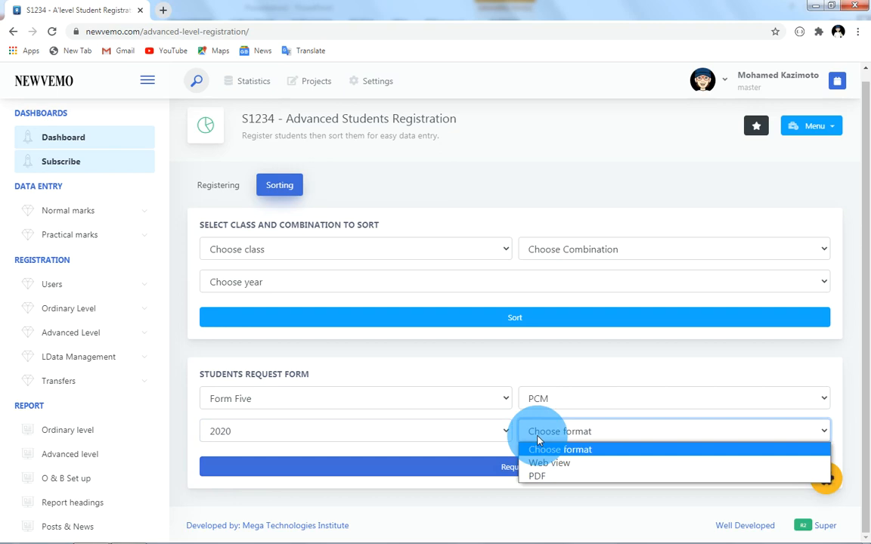
left_click(569, 462)
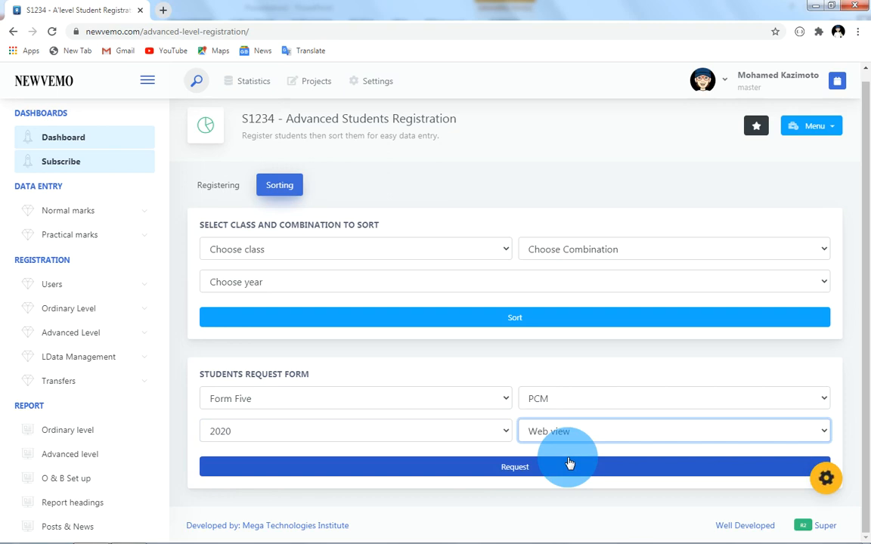
left_click(517, 475)
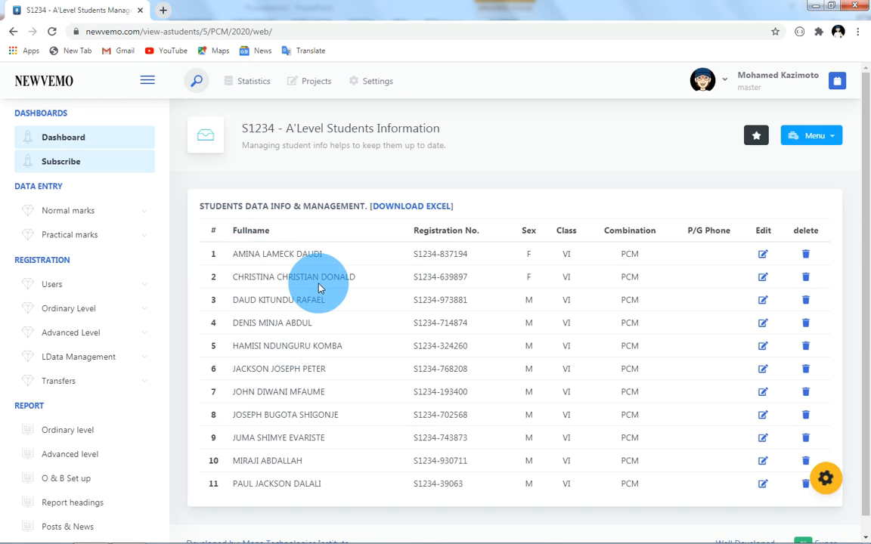
Inspect the fourth student's registration number in the list and dismiss the browser's advertising notification
double_click(416, 324)
left_click_drag(425, 325, 458, 316)
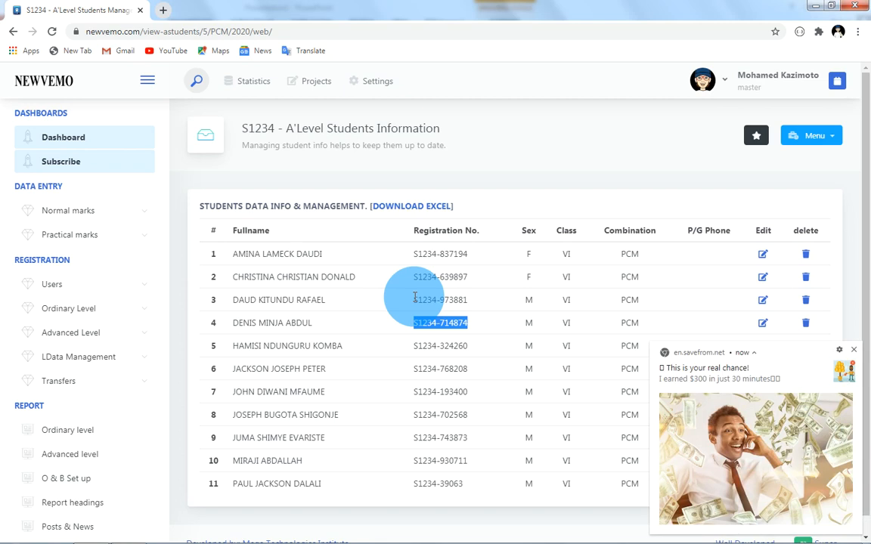
left_click(853, 351)
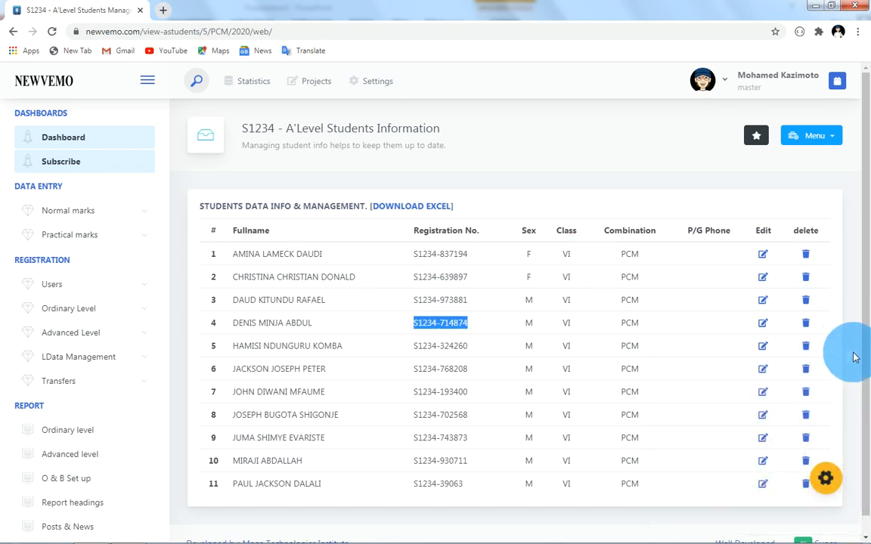
left_click(383, 324)
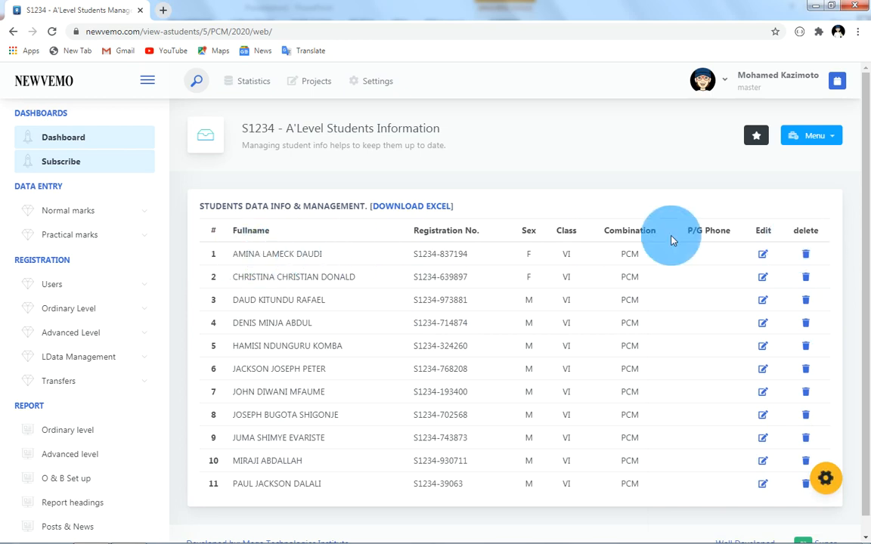
Delete the first student's record from the Form Five PCM list
left_click(806, 257)
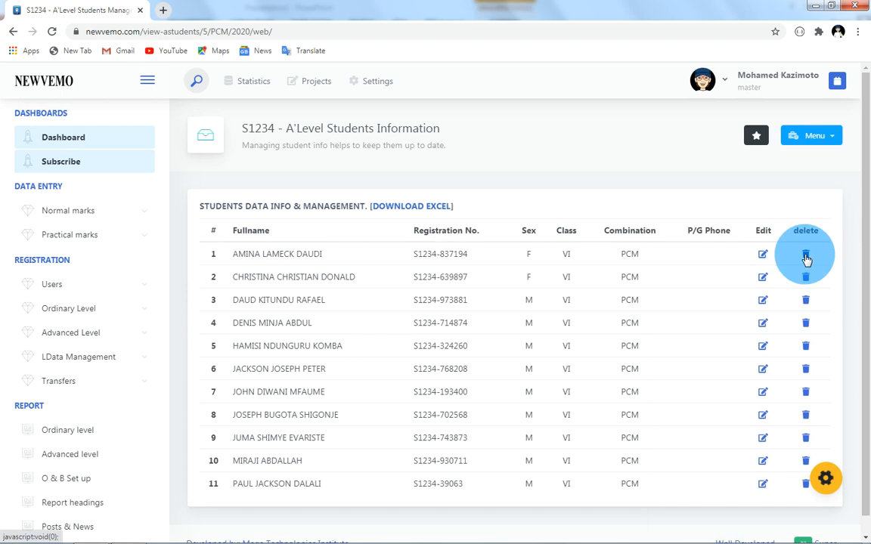
left_click(806, 257)
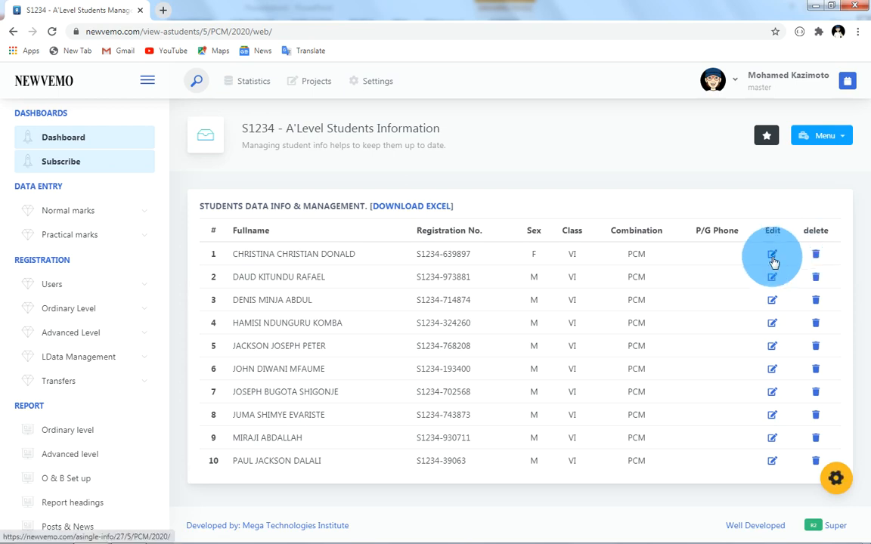
Replace the last name in the first listed student's full name and save the updated record
left_click(773, 260)
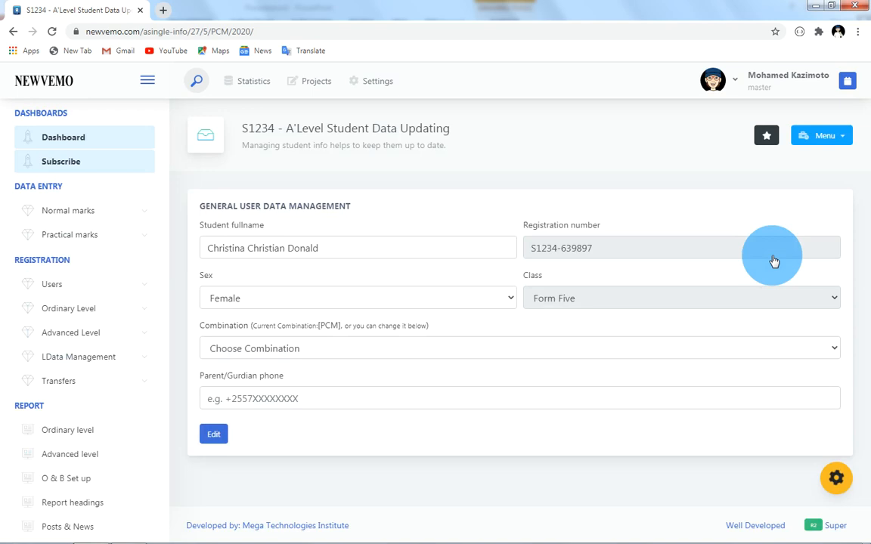
left_click(355, 248)
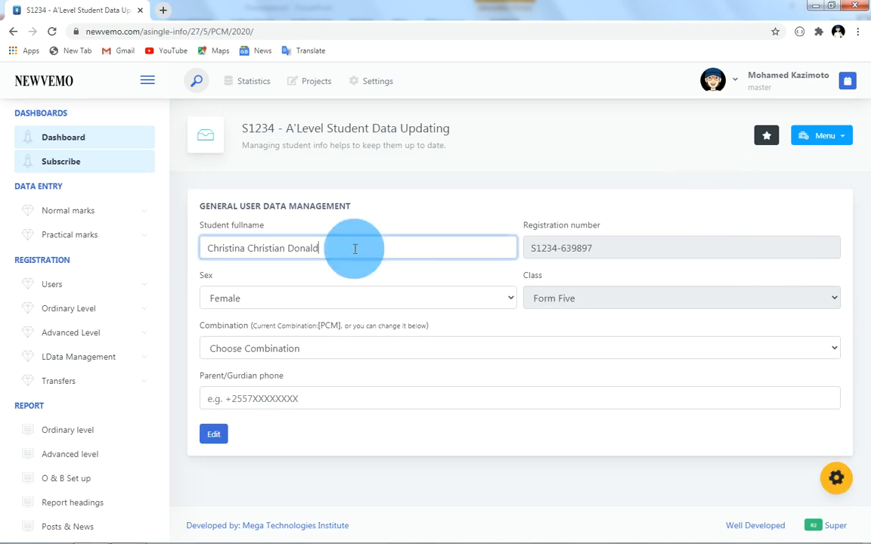
key("BackSpace")
key("BackSpace")
key("BackSpace")
key("BackSpace")
key("BackSpace")
key("BackSpace")
type("Kiwia")
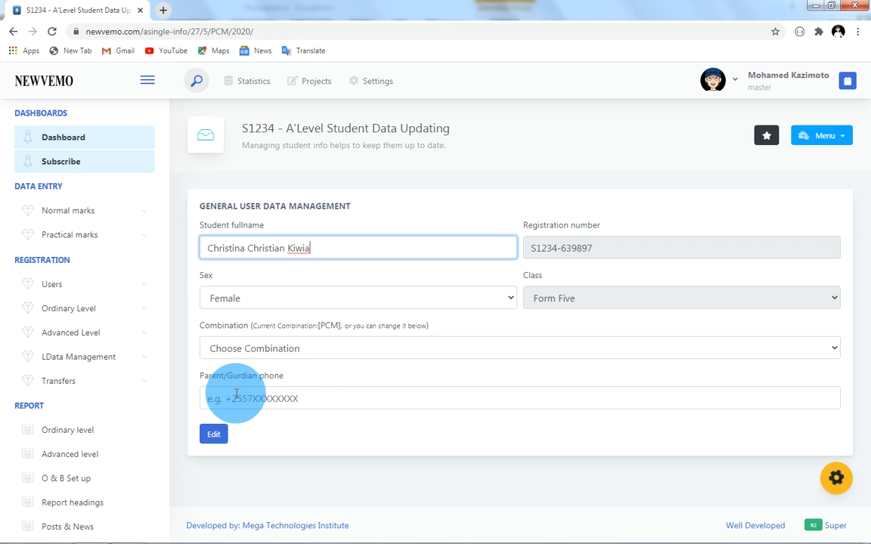
left_click(227, 436)
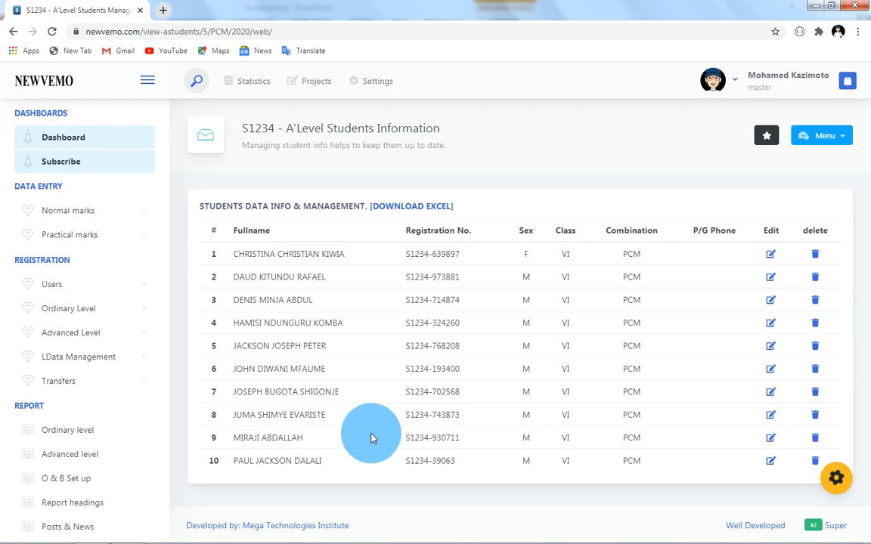
Download the student list as an Excel file and view it in Excel from the Downloads folder
left_click(406, 207)
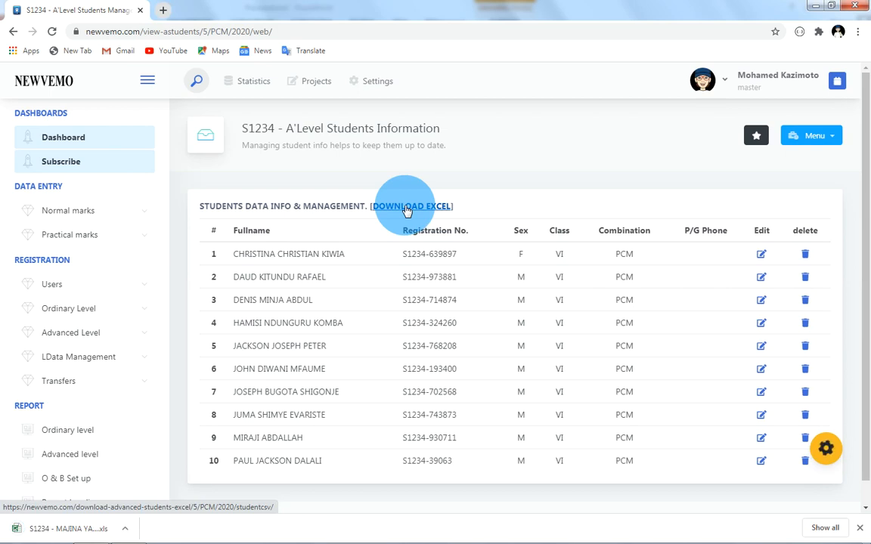
left_click(123, 529)
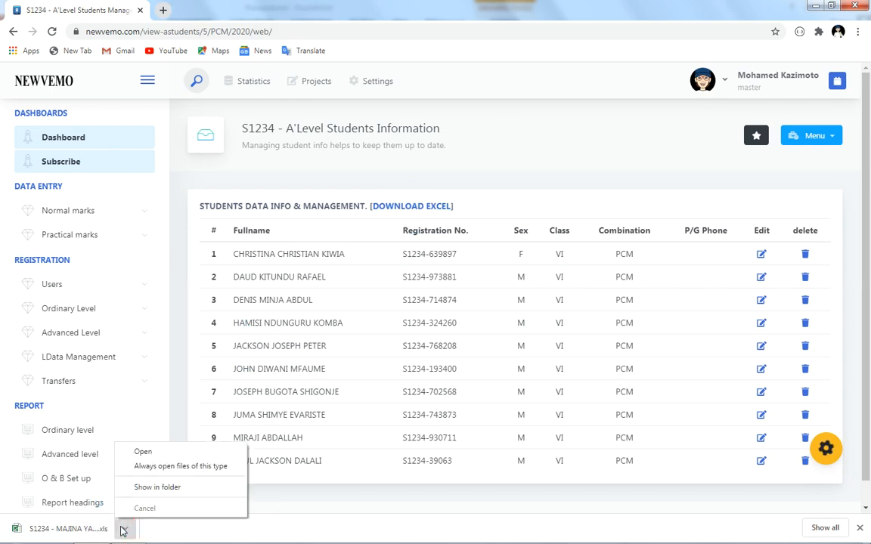
left_click(147, 489)
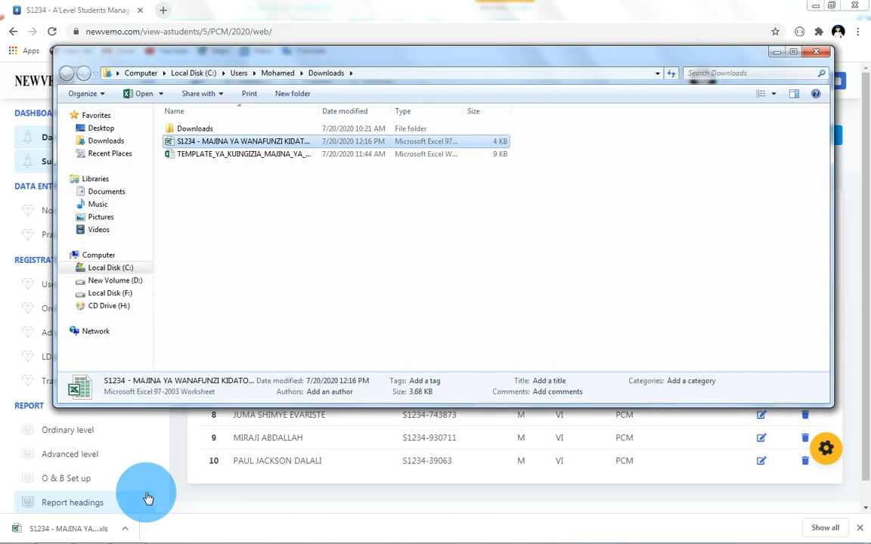
double_click(224, 146)
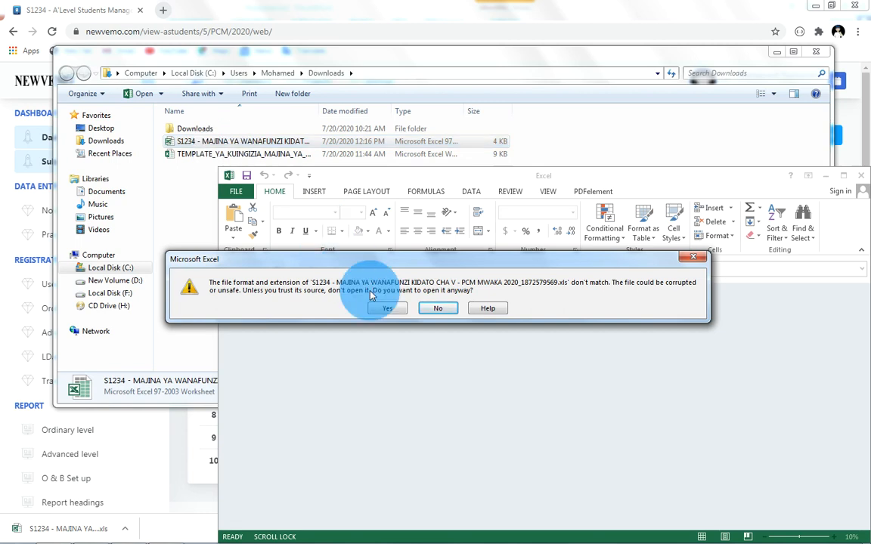
left_click(387, 307)
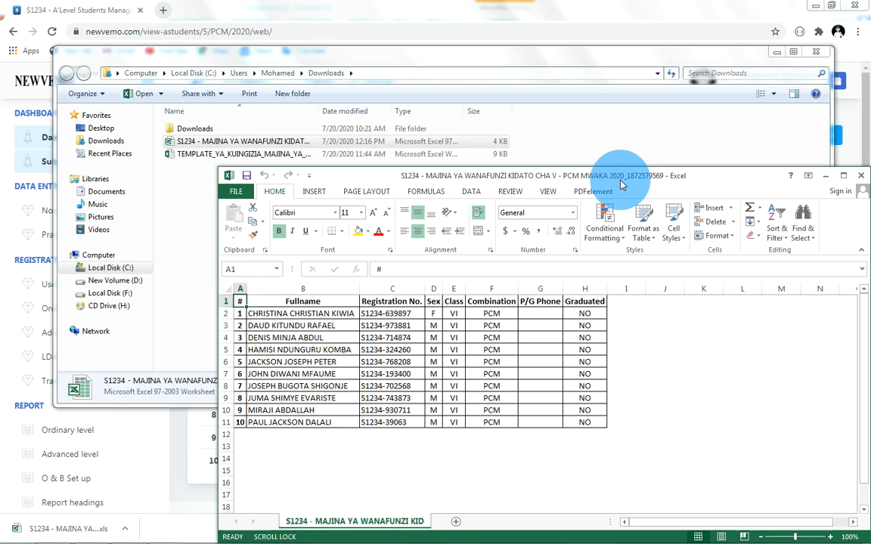
left_click(858, 177)
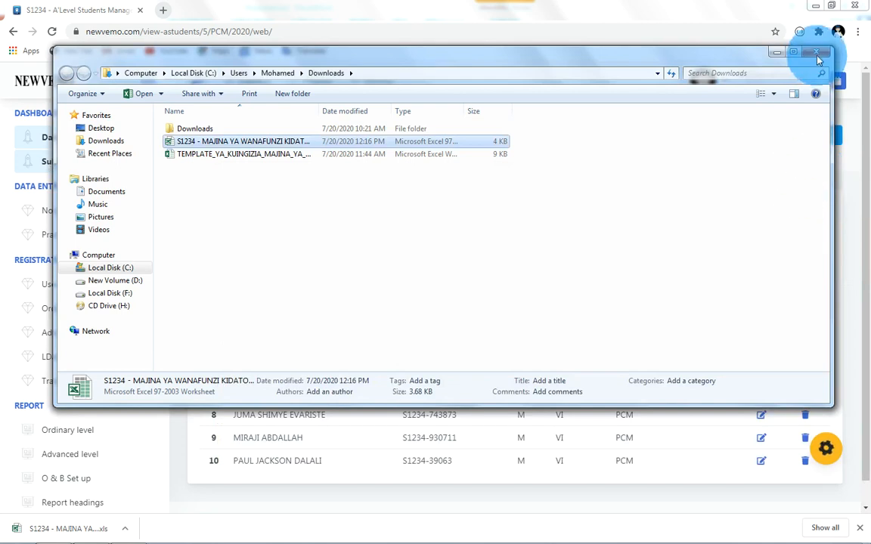
left_click(816, 53)
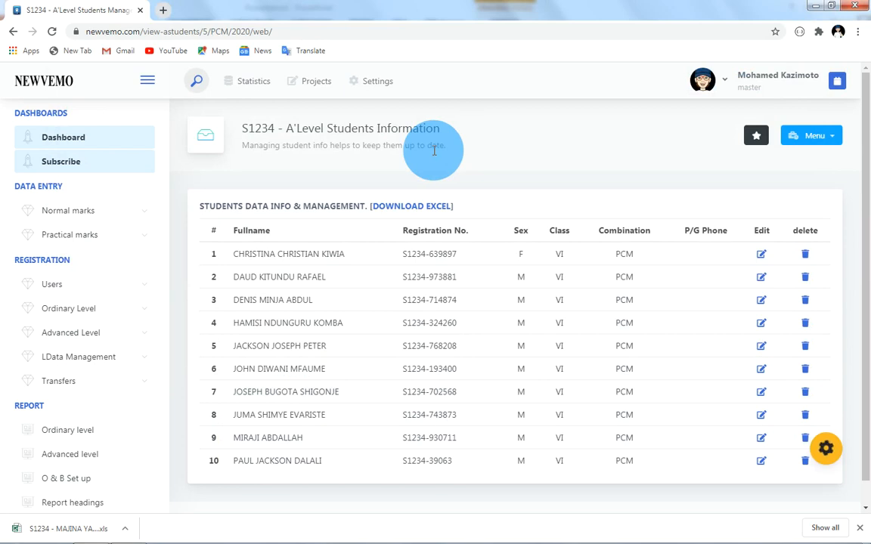
Return to the Sorting section of the Advanced Level student registration page
left_click(13, 33)
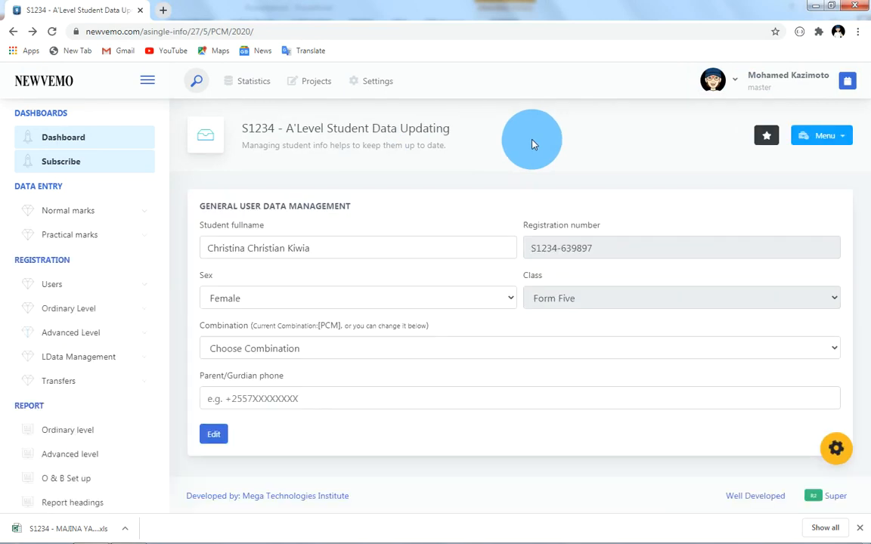
left_click(13, 35)
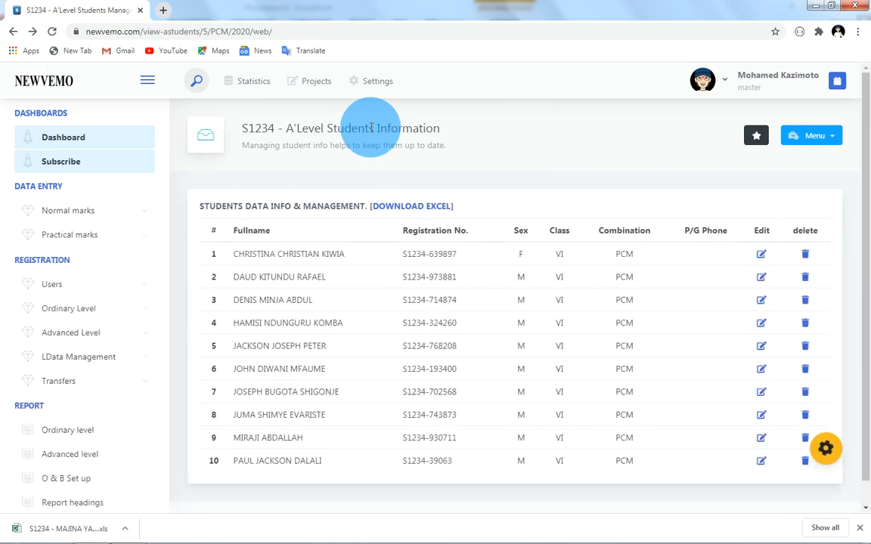
left_click(60, 340)
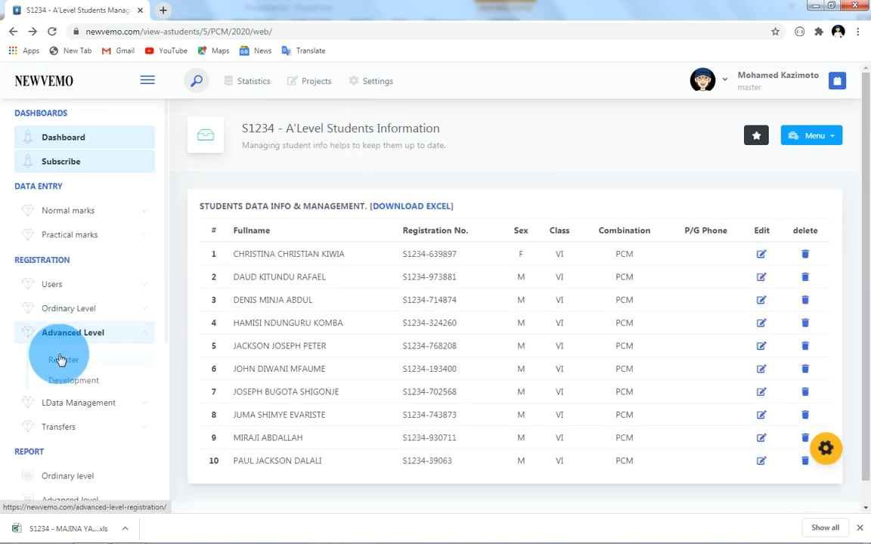
left_click(62, 360)
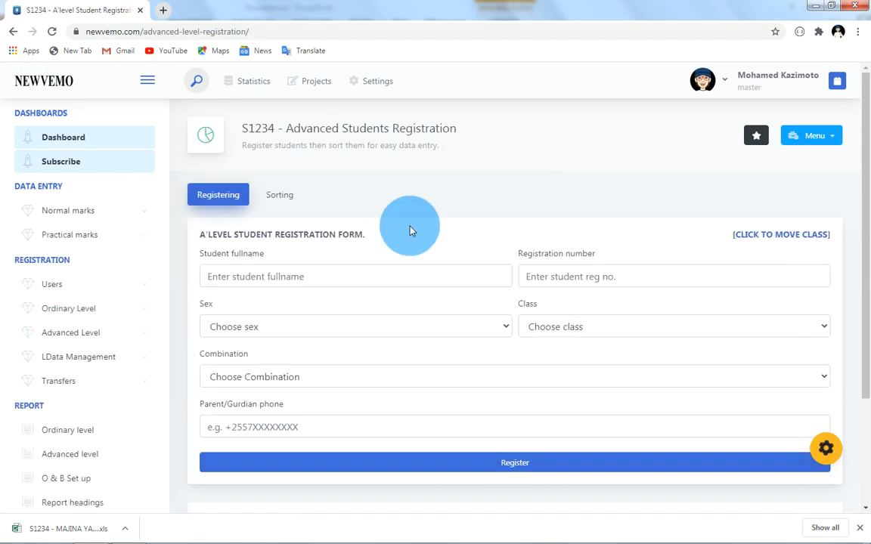
left_click(294, 201)
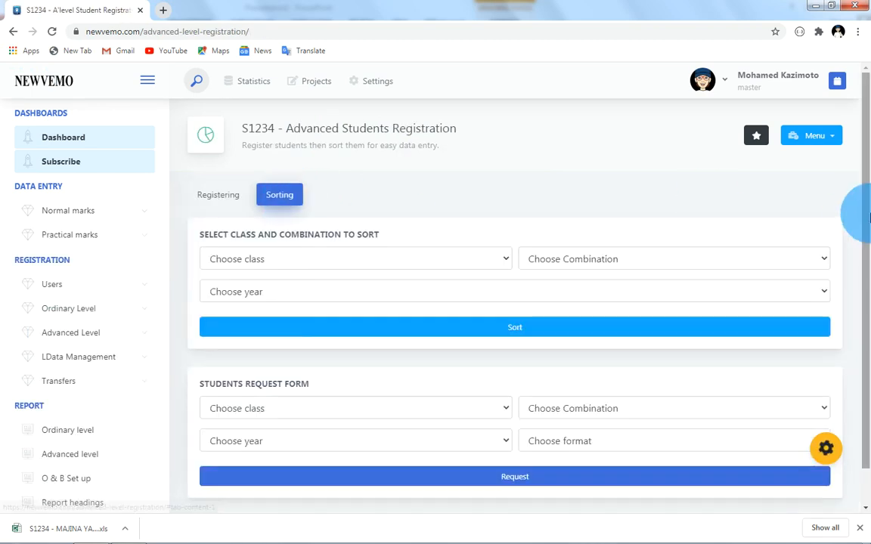
Request the student list for Form Five, combination PCM, year 2020, in PDF format
scroll(870, 223, "down", 1)
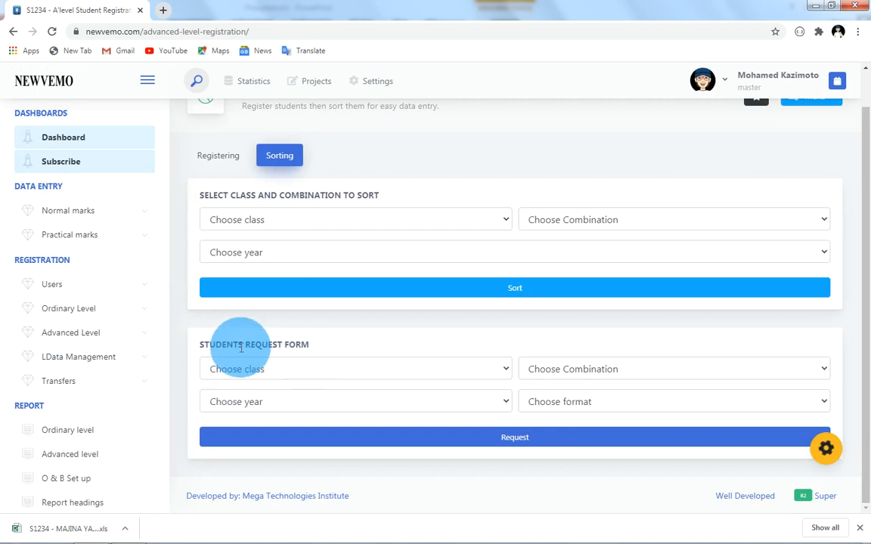
left_click(302, 370)
left_click(282, 401)
left_click(276, 402)
left_click(571, 367)
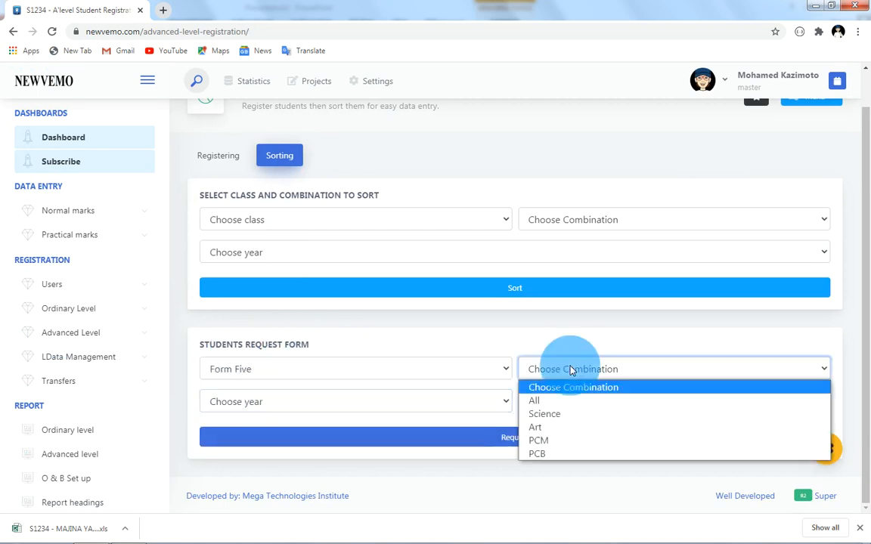
left_click(541, 441)
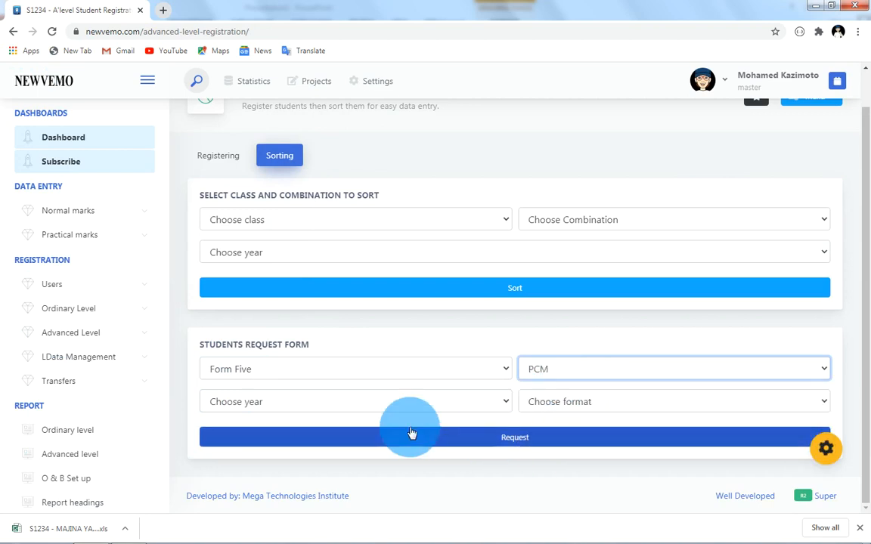
left_click(347, 402)
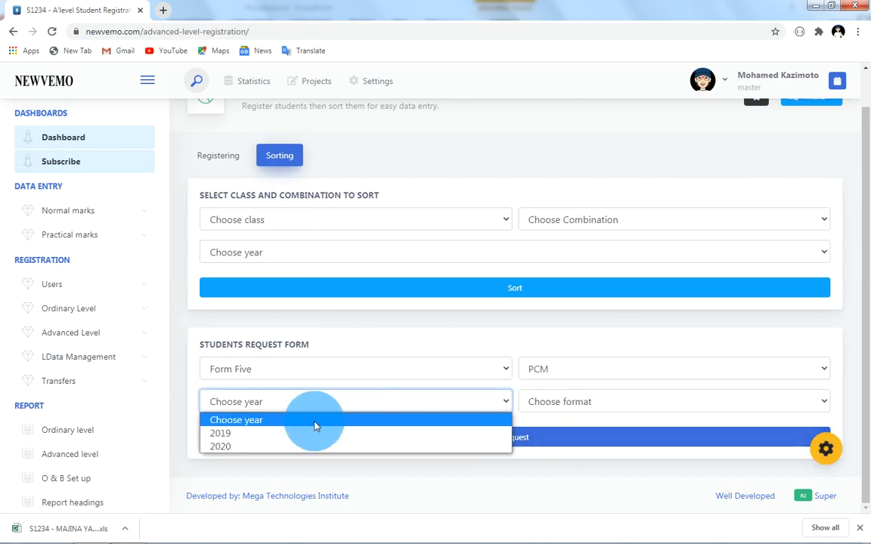
left_click(262, 446)
left_click(589, 406)
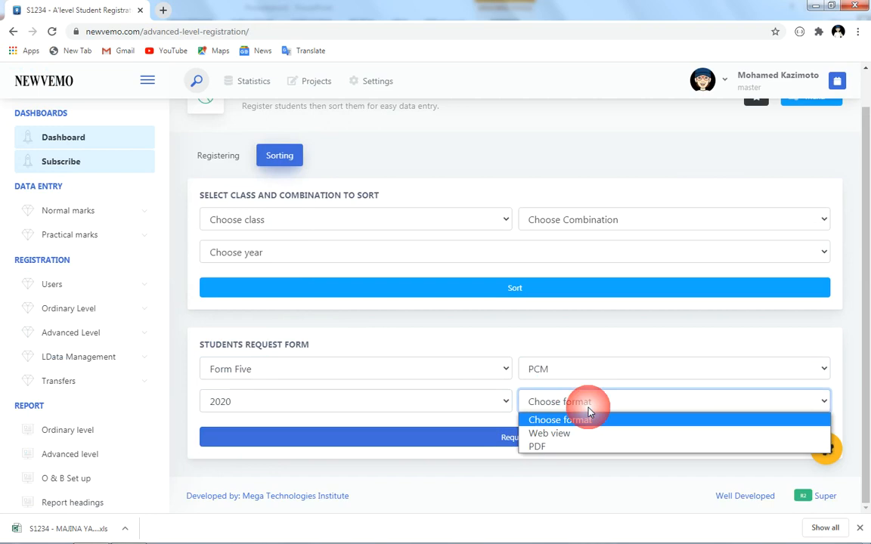
left_click(547, 446)
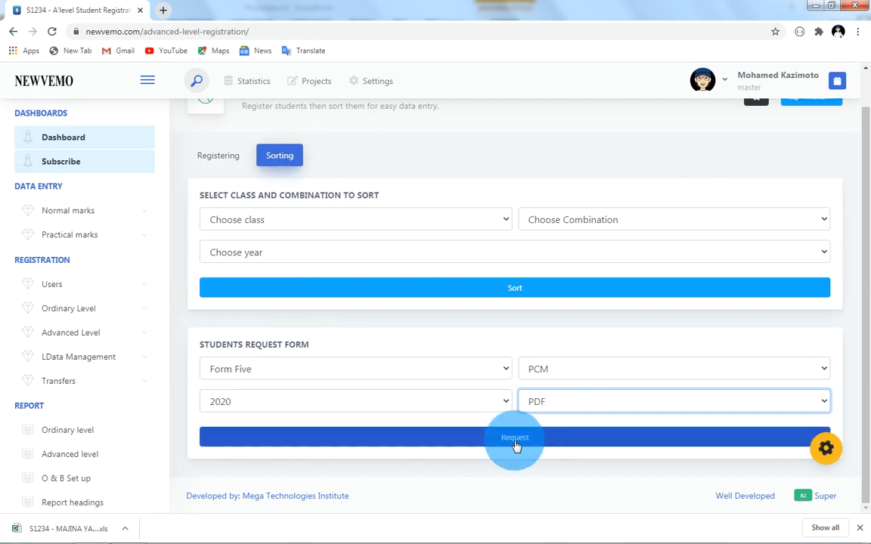
left_click(518, 439)
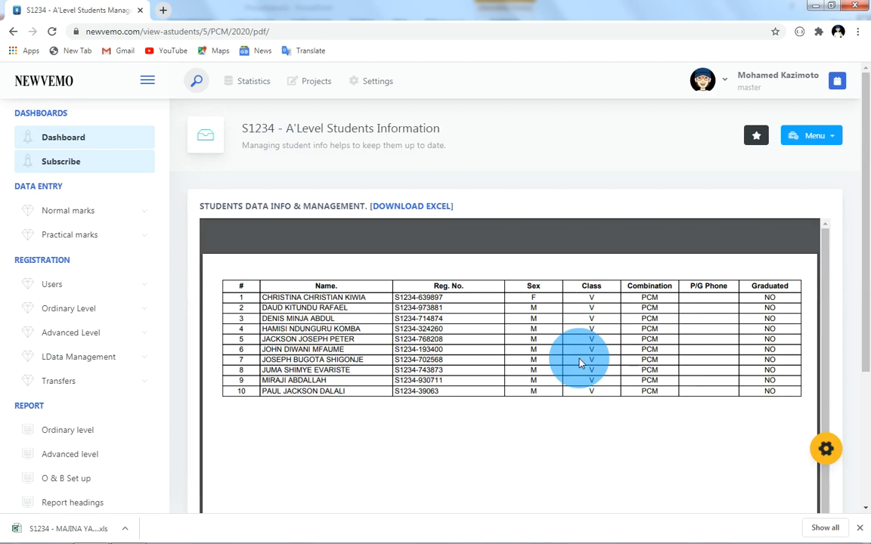
mouse_move(728, 275)
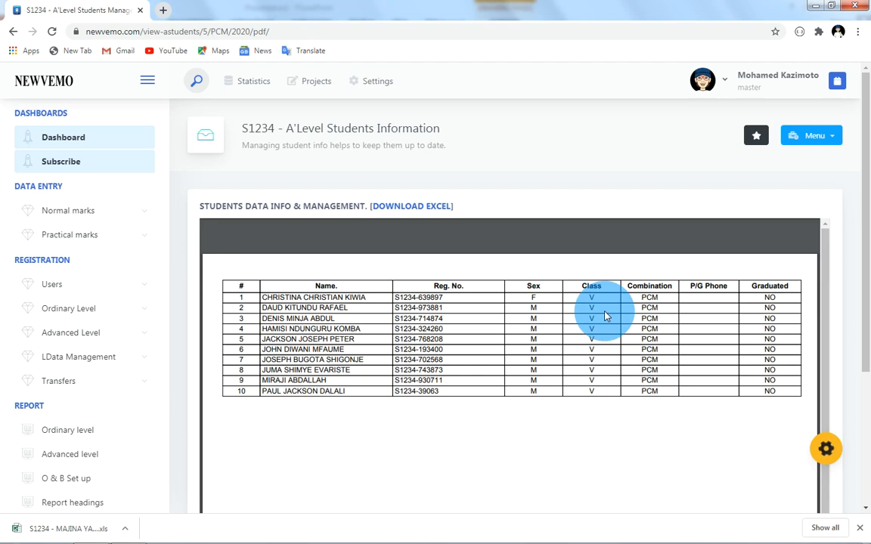
Return to the Advanced Level student registration form and dismiss the browser's download bar
left_click(85, 341)
left_click(78, 360)
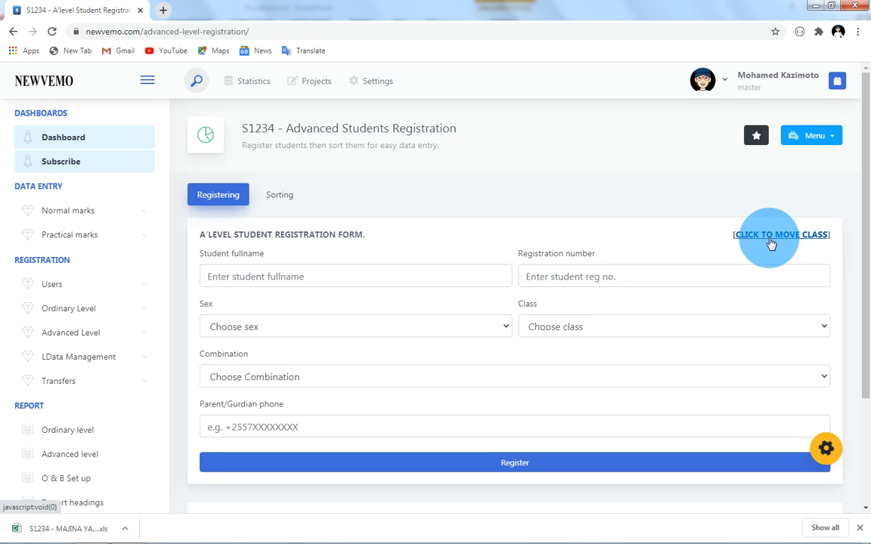
left_click(862, 531)
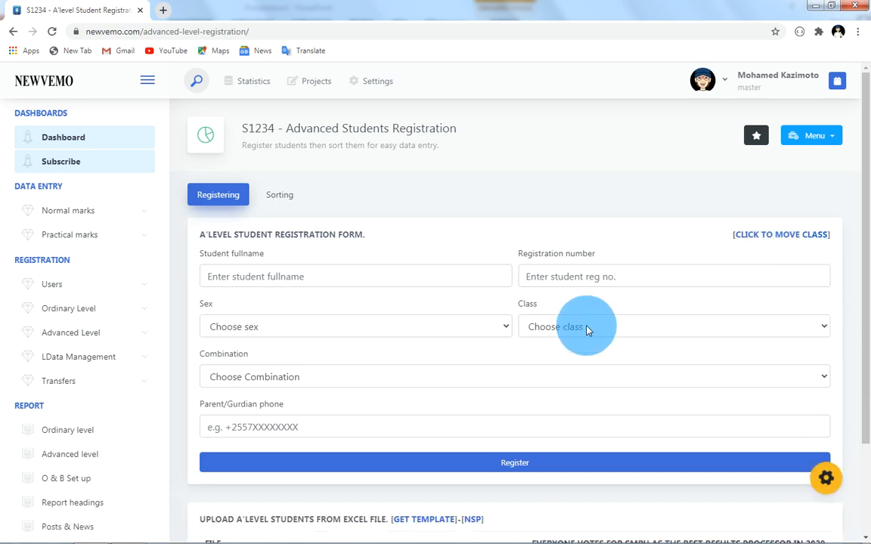